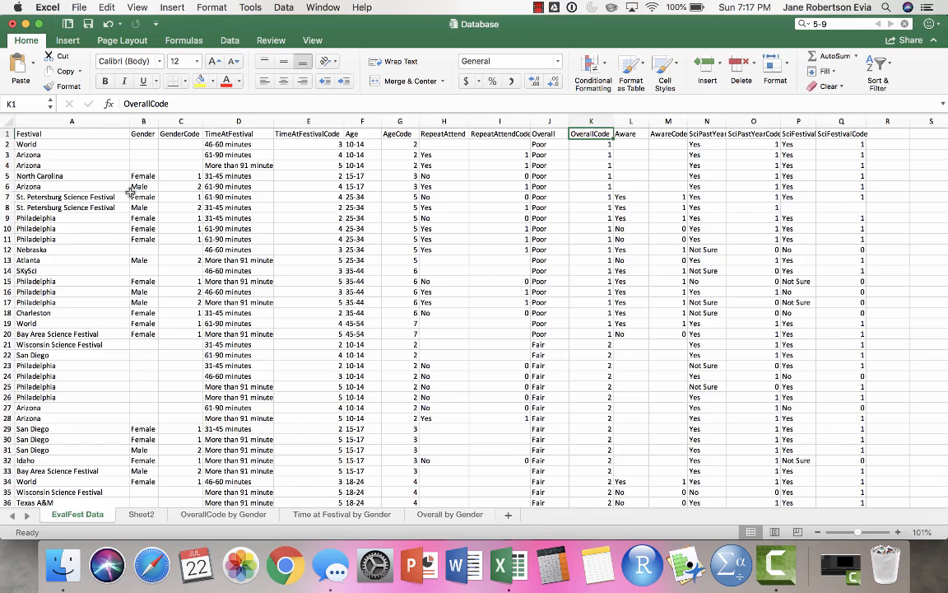
- Sort the entire EvalFest Data sheet, with headers, by OverallCode values from smallest to largest
click(6, 124)
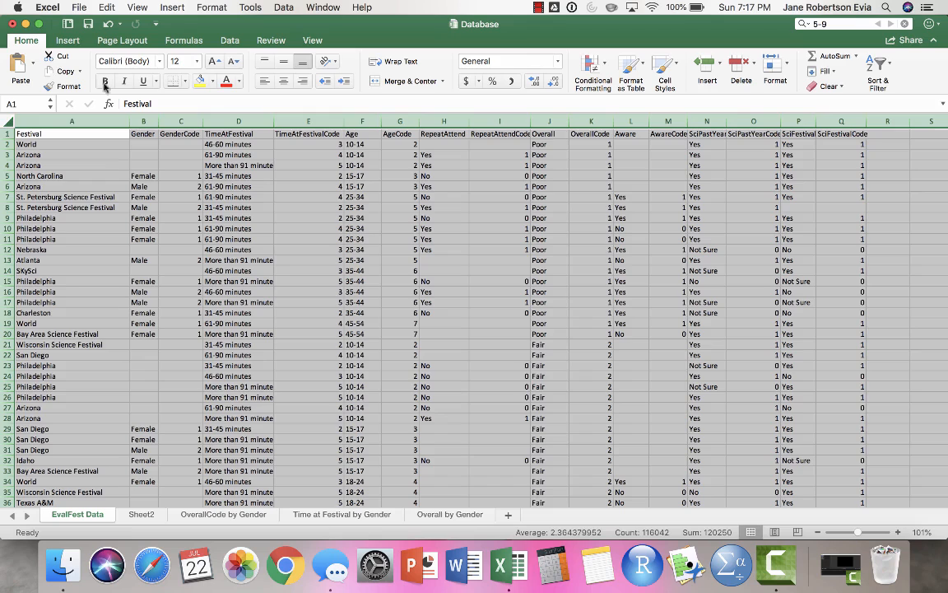
click(225, 42)
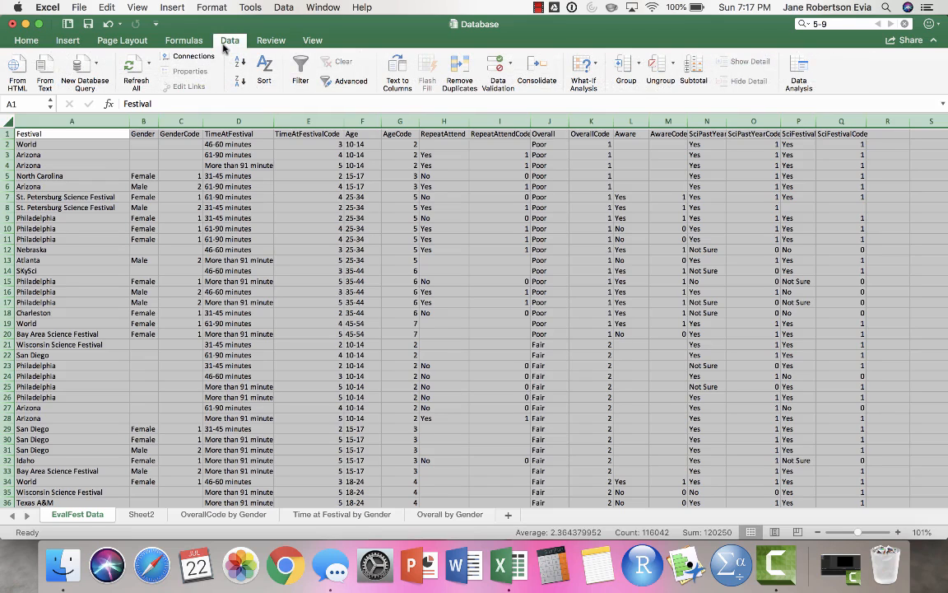
click(265, 66)
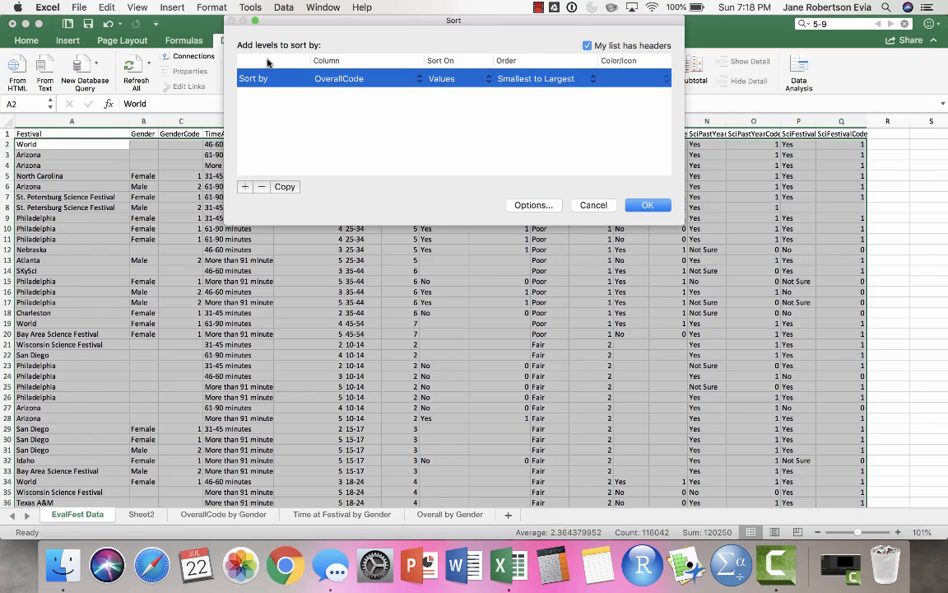
click(381, 81)
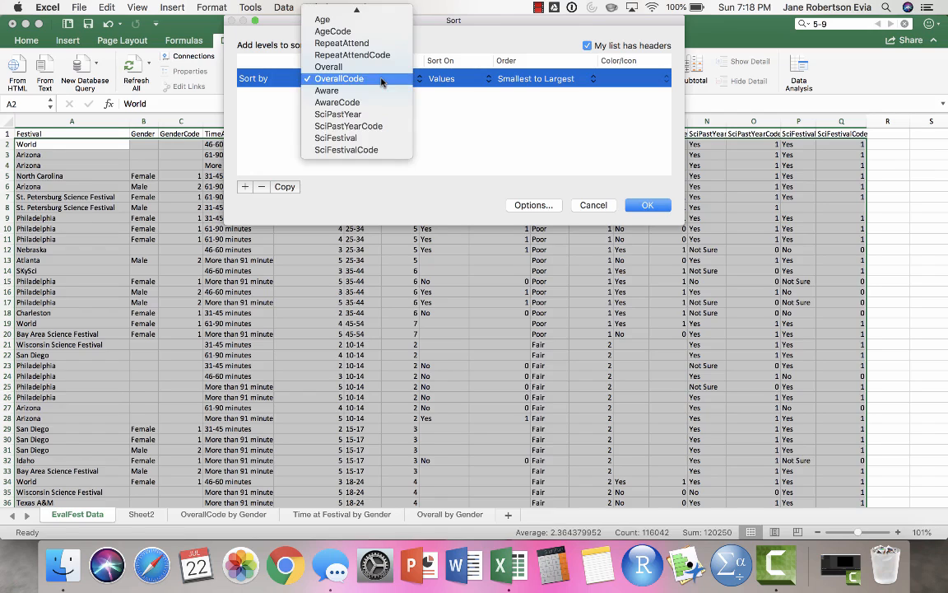
click(378, 81)
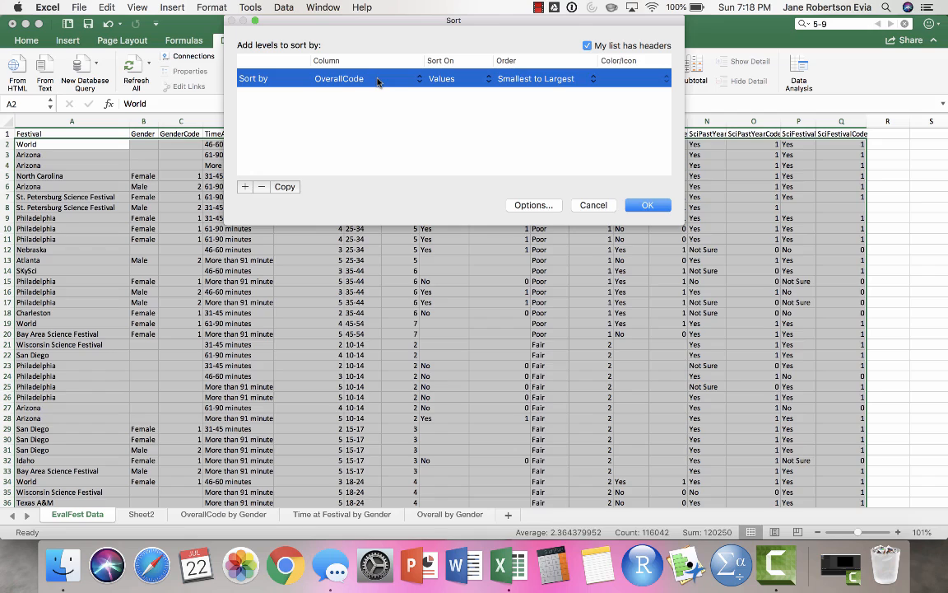
click(527, 80)
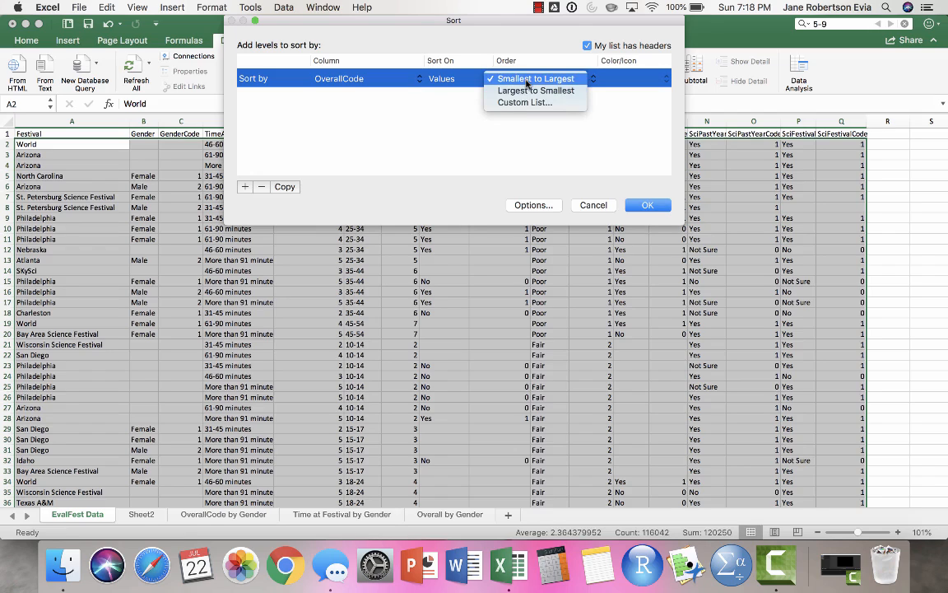
click(526, 79)
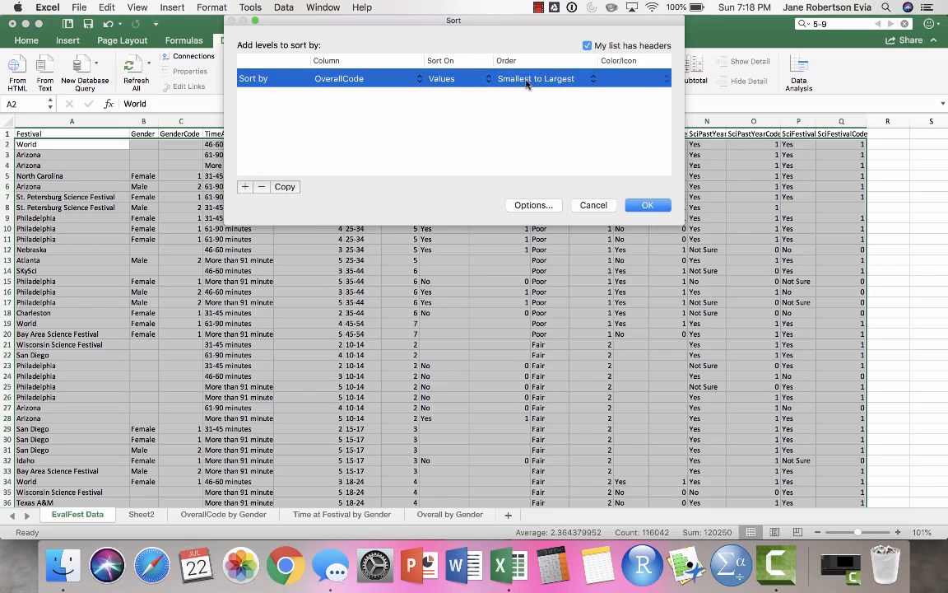
click(647, 205)
- Examine how the Overall ratings and their OverallCode values are ordered down the sorted data
click(587, 134)
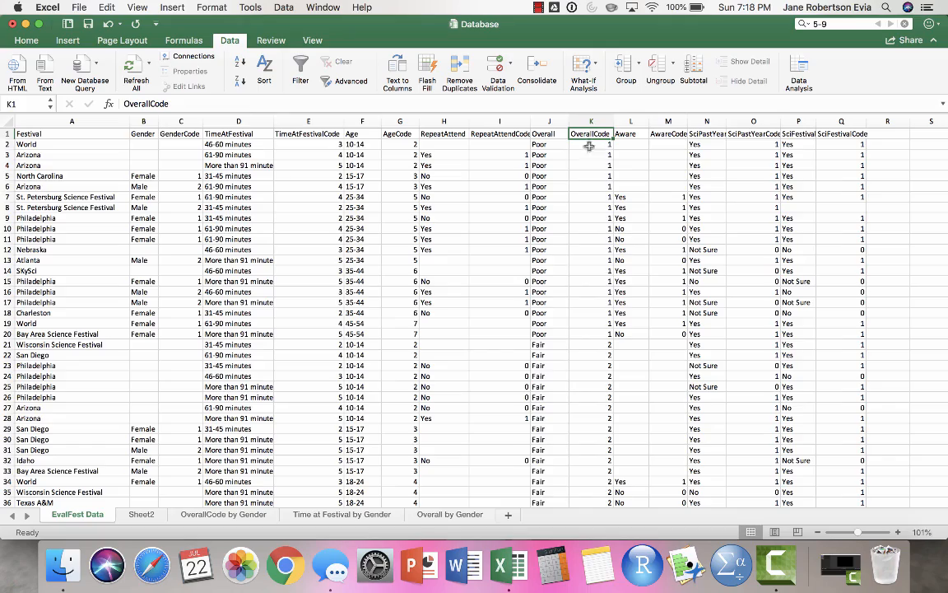
scroll(597, 197, down, 5)
scroll(597, 198, down, 7)
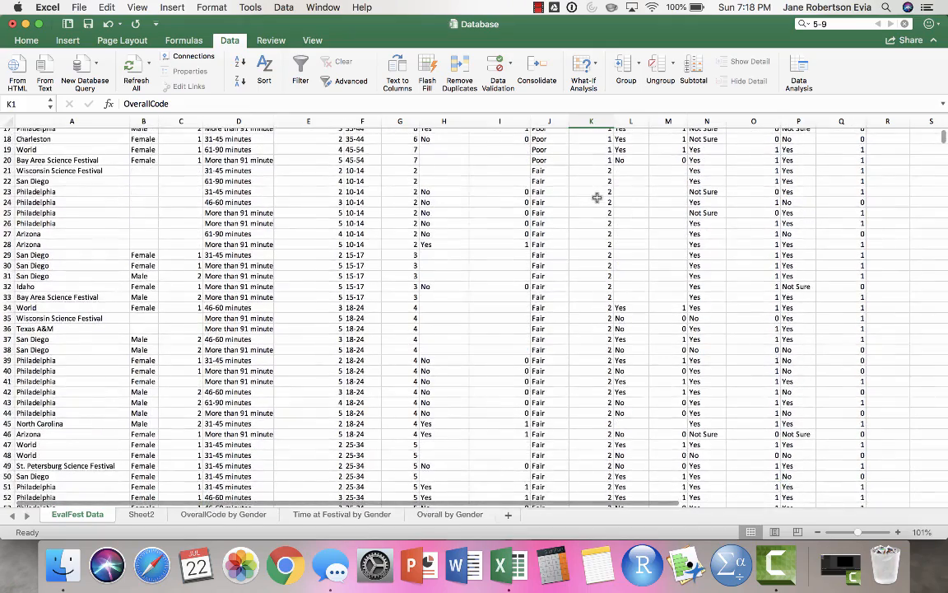
scroll(597, 197, down, 20)
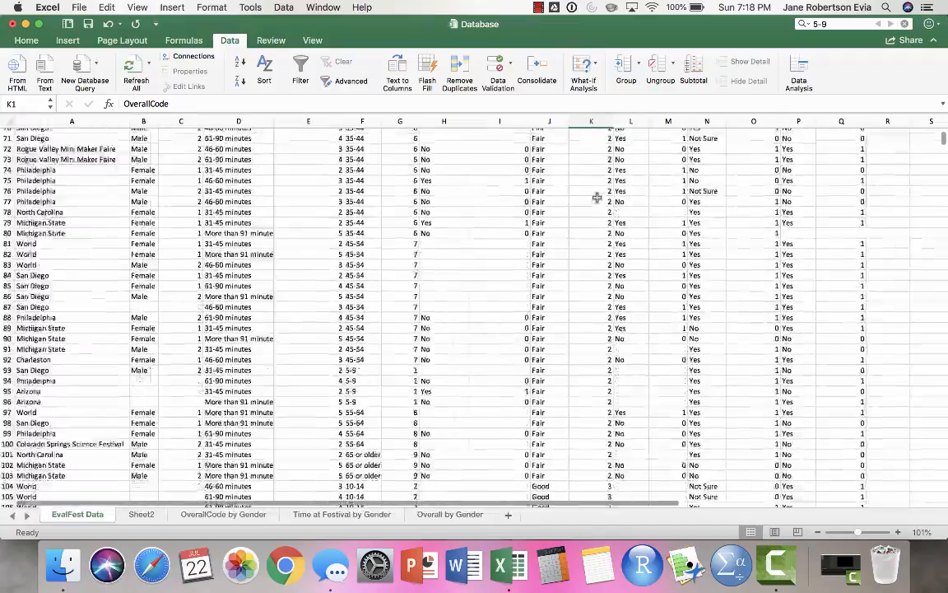
scroll(597, 198, down, 20)
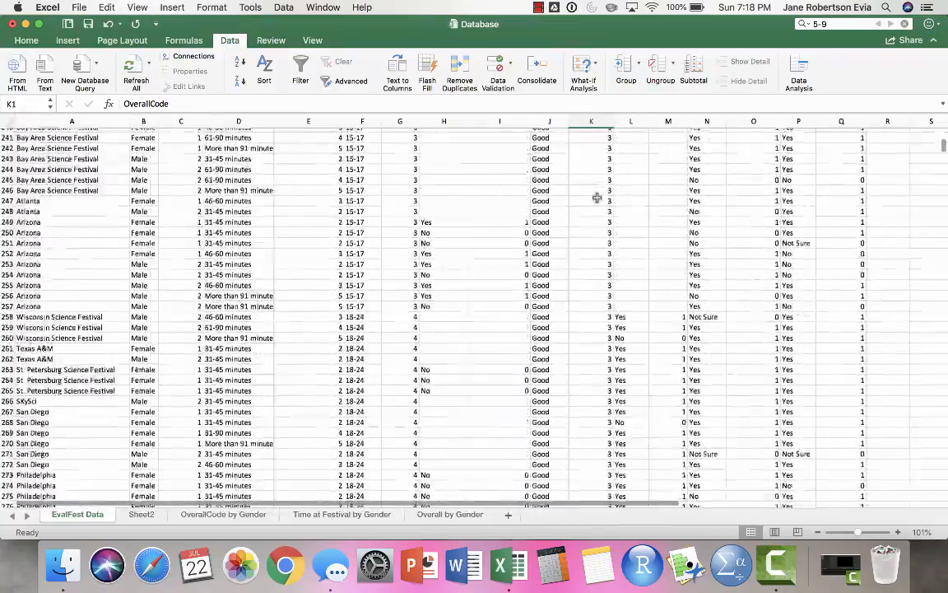
scroll(597, 198, down, 20)
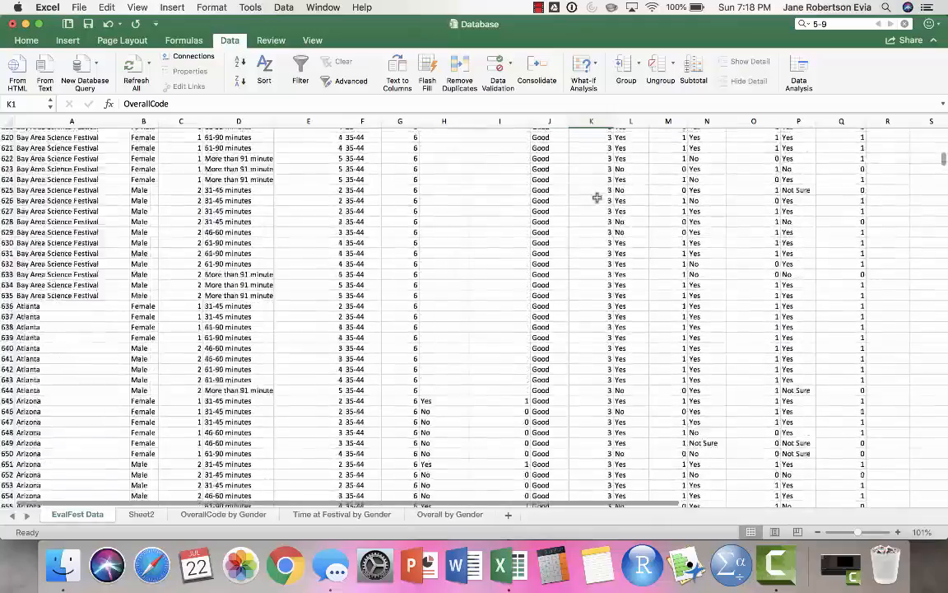
scroll(597, 197, down, 20)
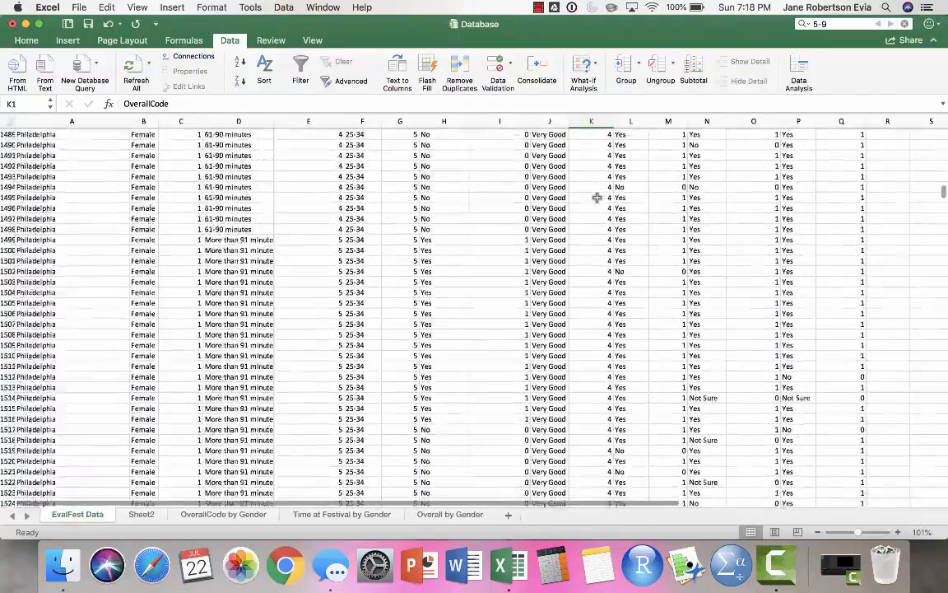
scroll(597, 197, down, 20)
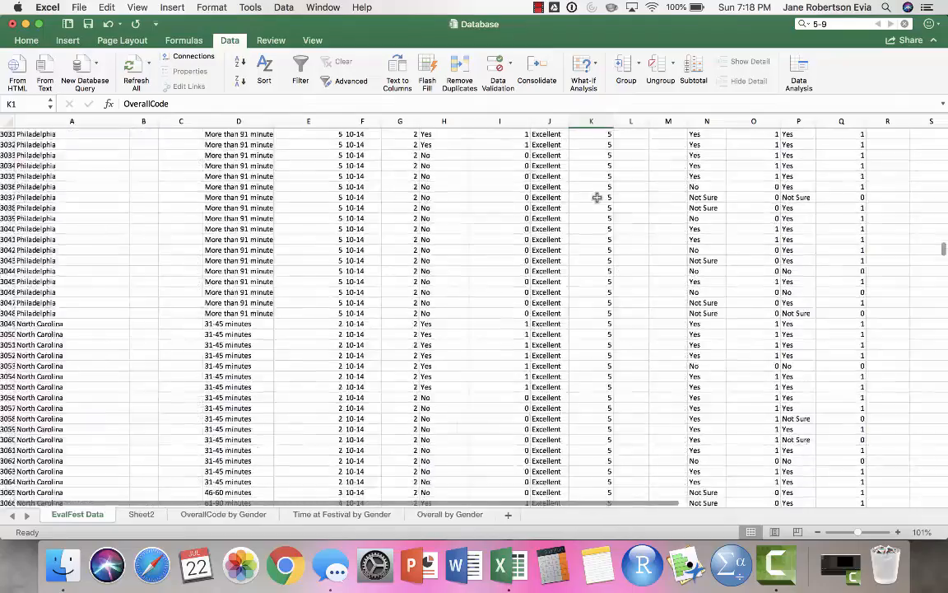
scroll(597, 198, down, 20)
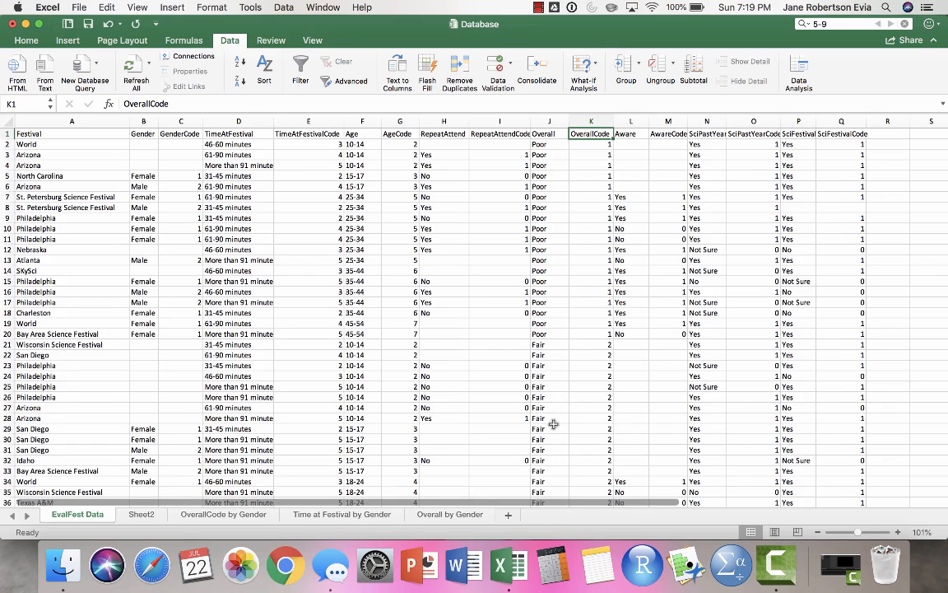
- Add a worksheet listing Poor, Fair, Good, Very Good and Excellent in A1:A5, and enter =COUNTIF('EvalFest Data'!J:J,Sheet3!A1) in B1
click(507, 514)
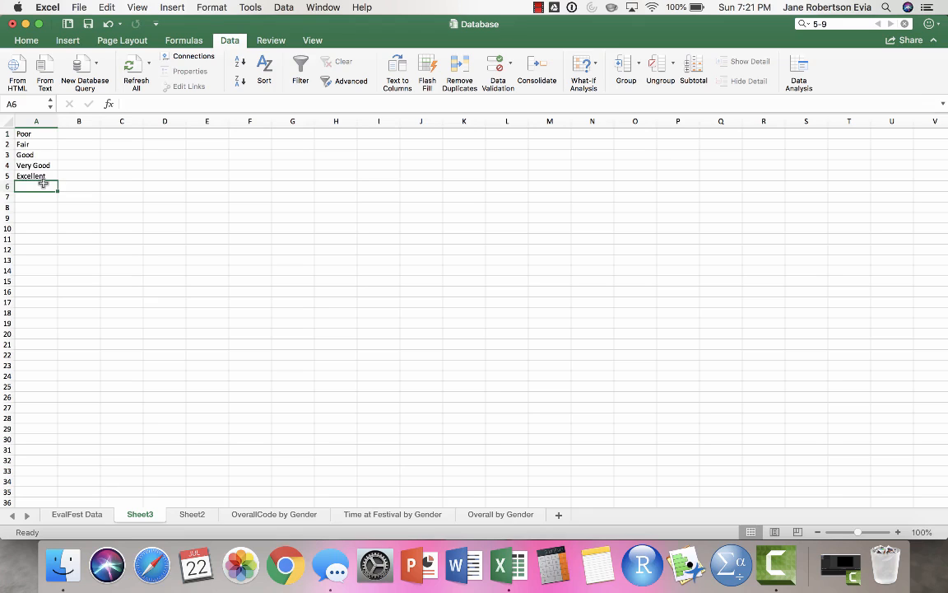
click(68, 136)
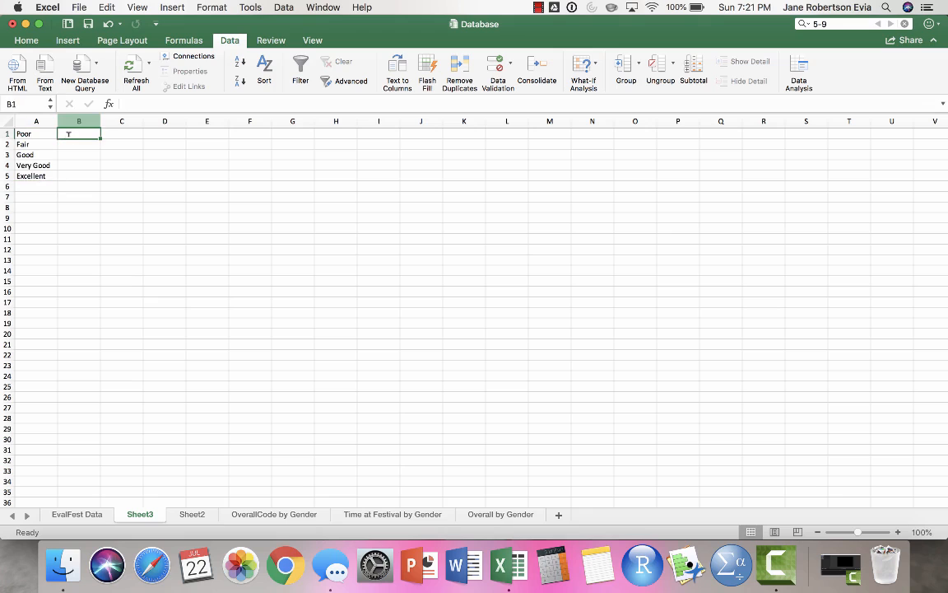
text(=cou)
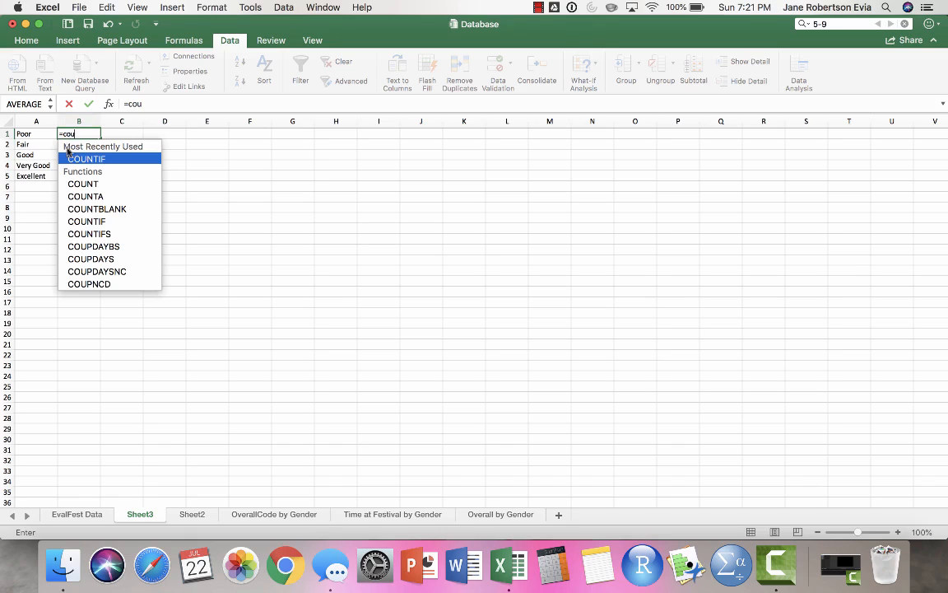
double_click(69, 157)
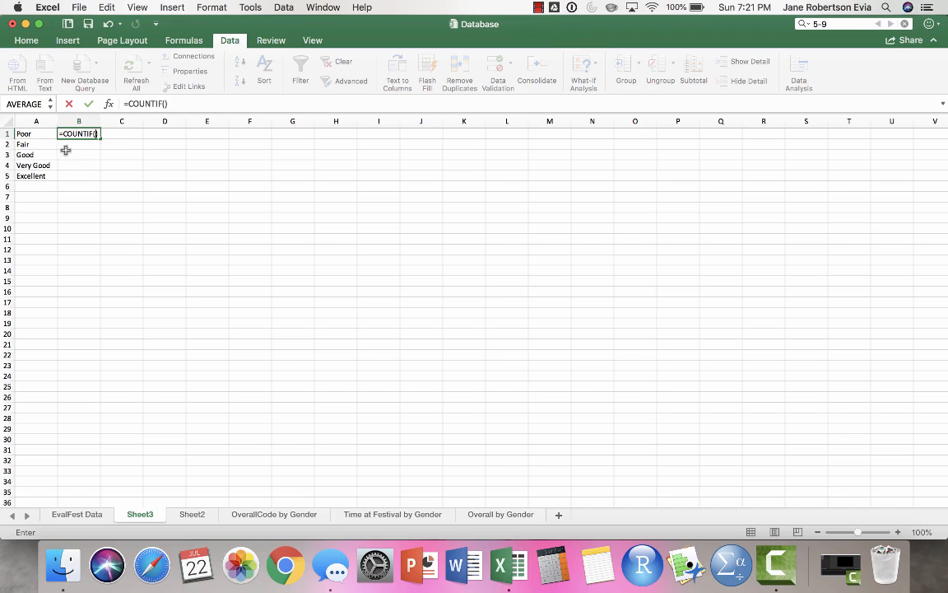
click(77, 514)
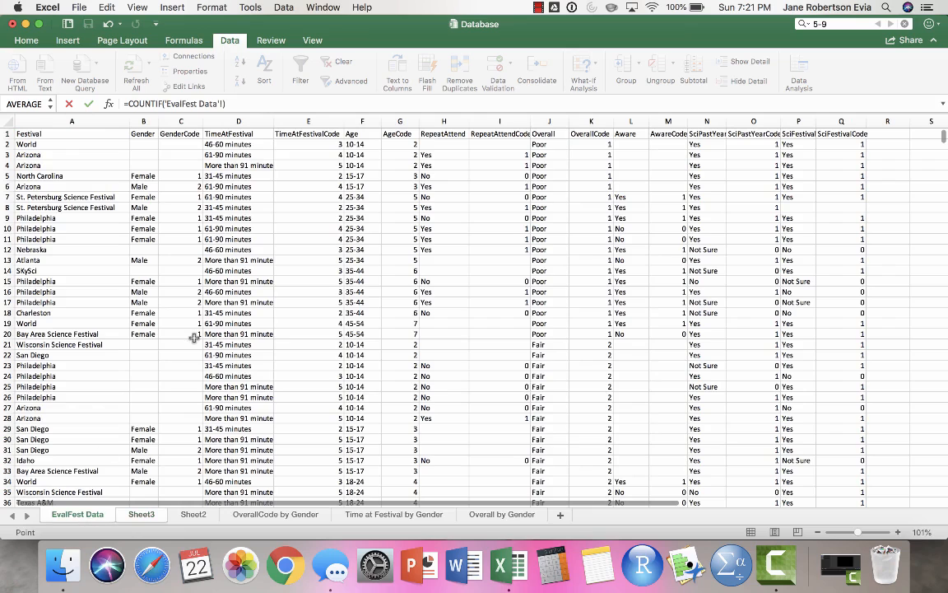
click(544, 123)
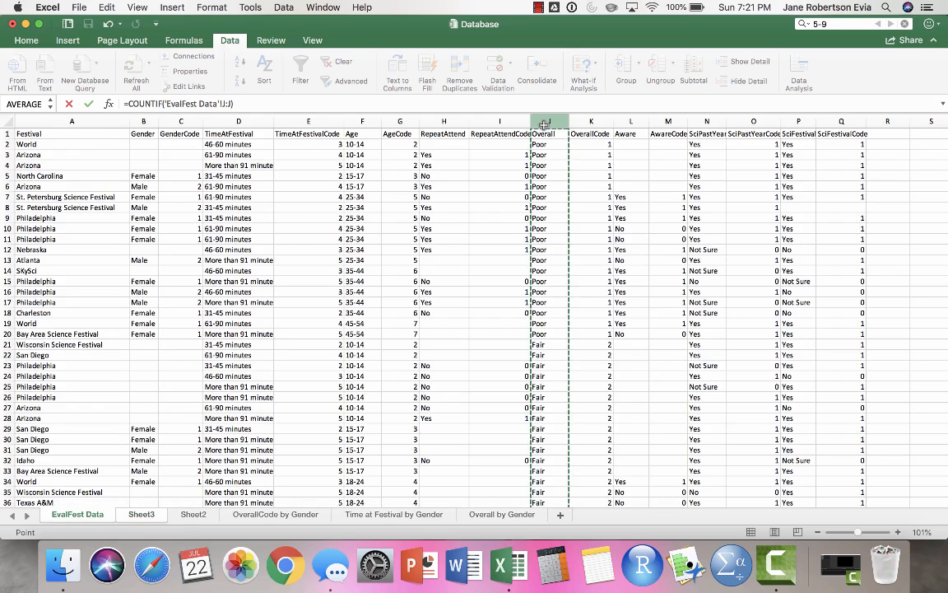
click(233, 104)
text(,)
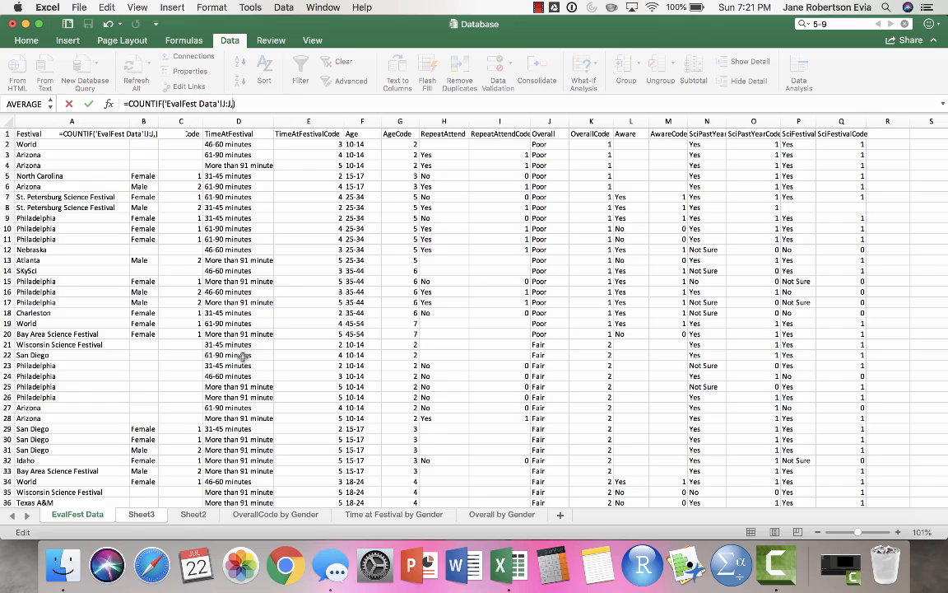
click(152, 515)
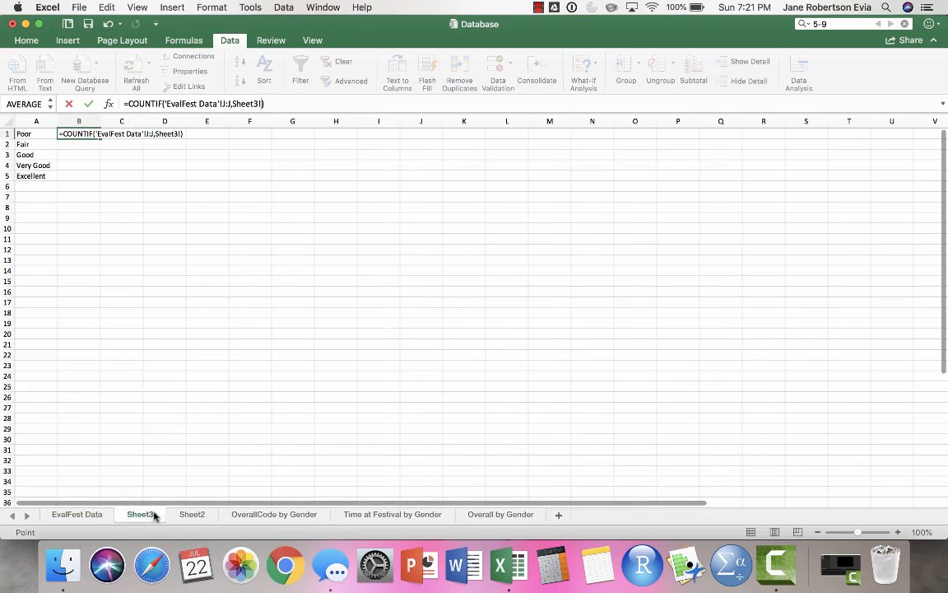
click(37, 132)
key(Return)
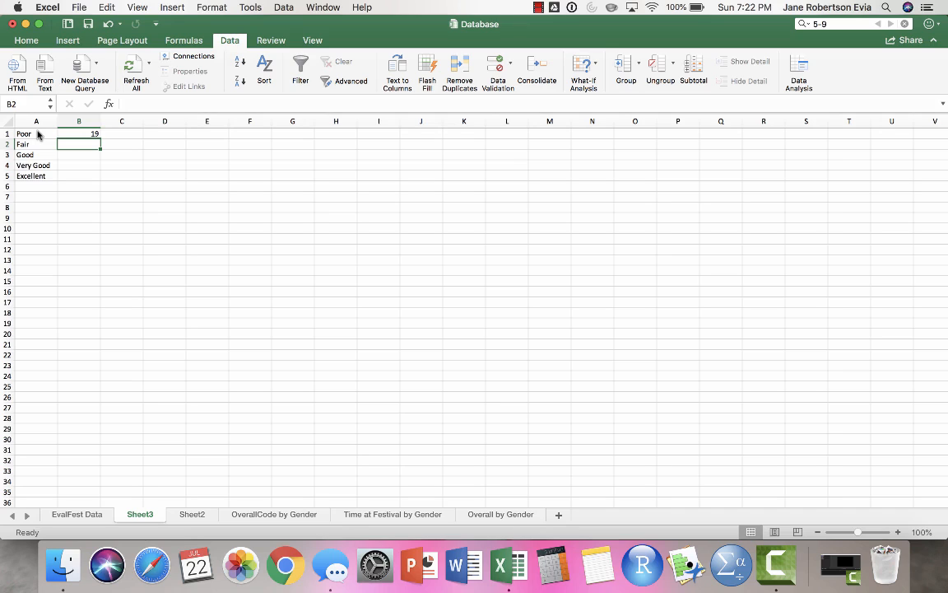
- Fill the COUNTIF formula from B1 down to B5 for the remaining rating categories
click(70, 133)
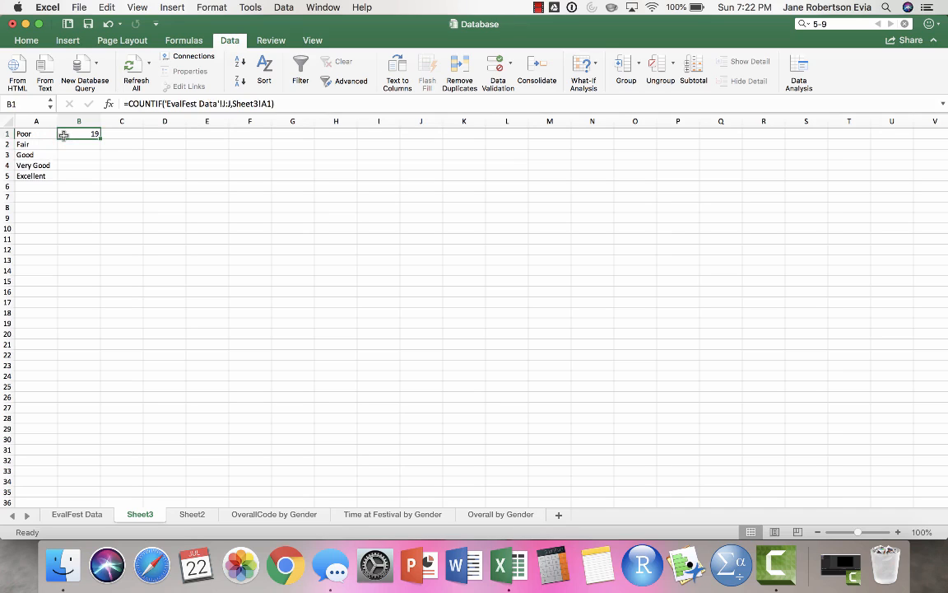
drag(99, 138, 95, 185)
click(94, 207)
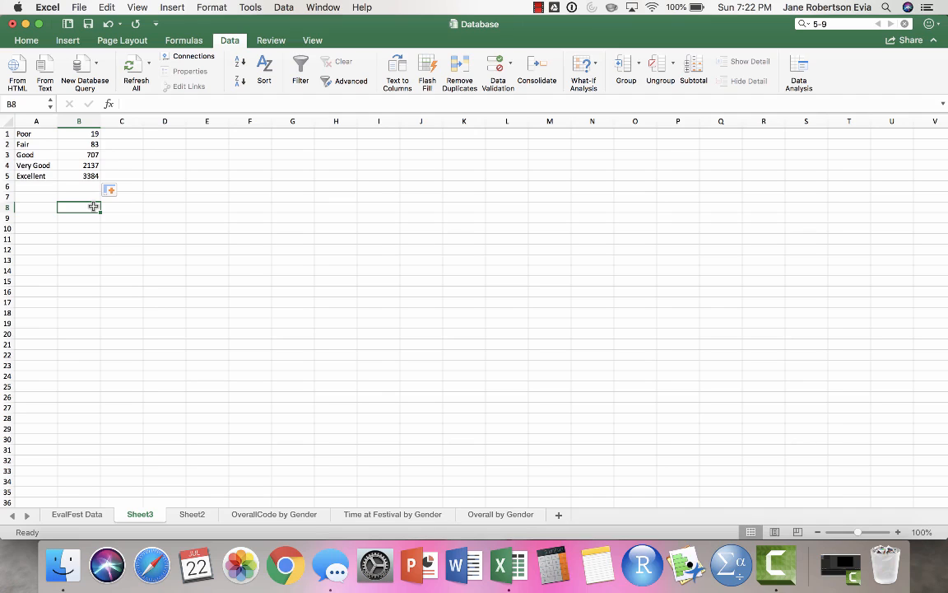
- Return to the EvalFest Data sheet and reapply the OverallCode sort
click(76, 514)
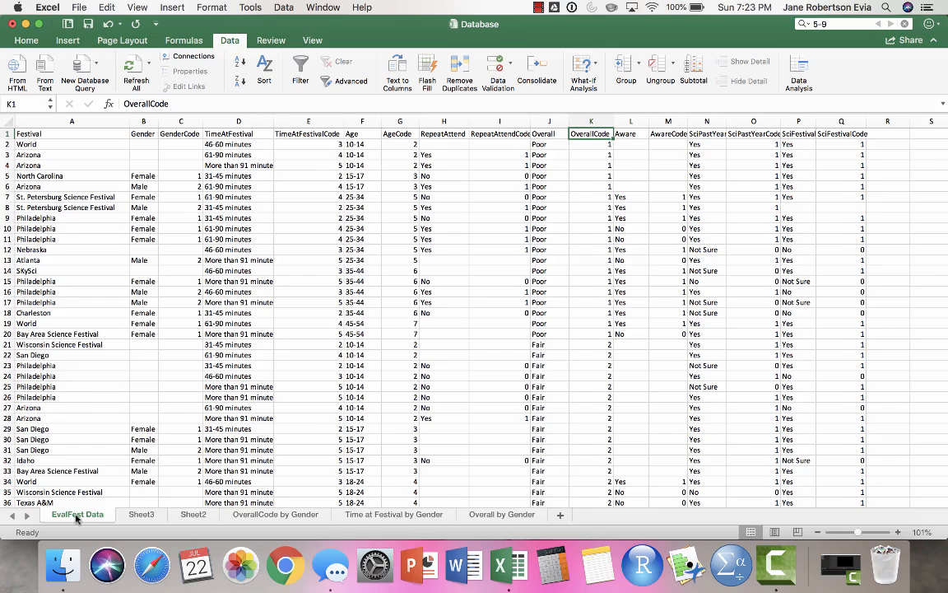
click(260, 86)
click(654, 206)
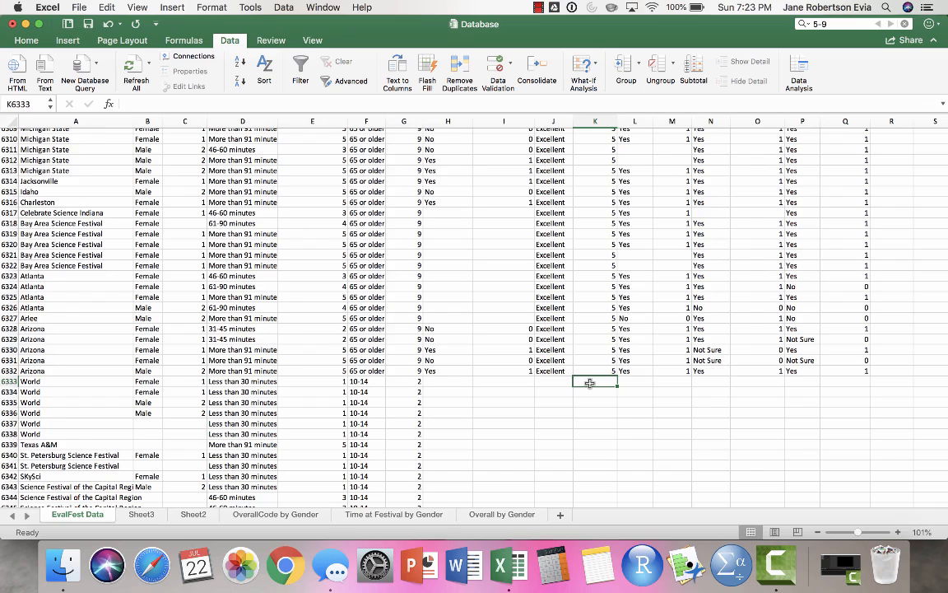
- Calculate the mean overall rating in K6333, below the last OverallCode value, with =AVERAGE(K2:K6332)
text(=av)
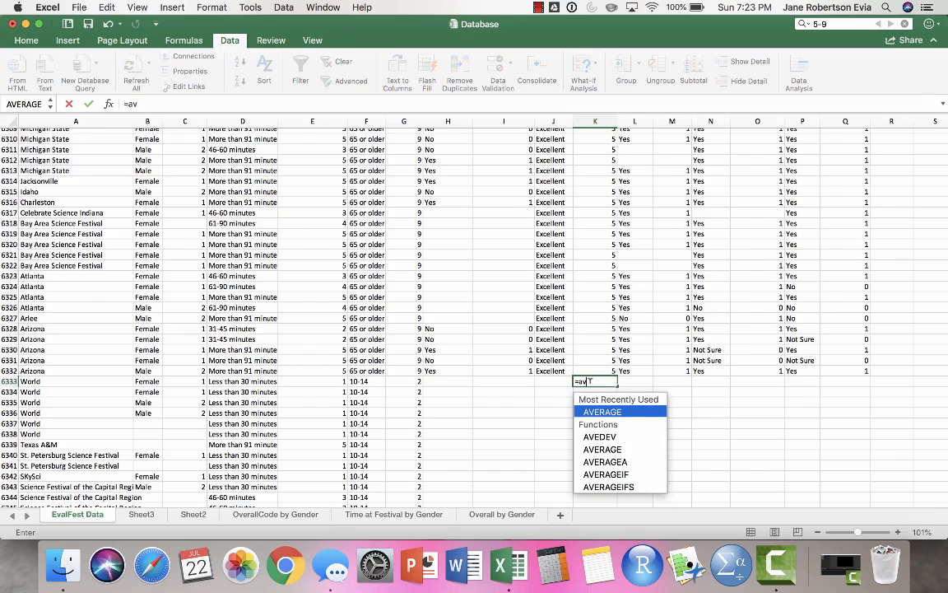
double_click(633, 409)
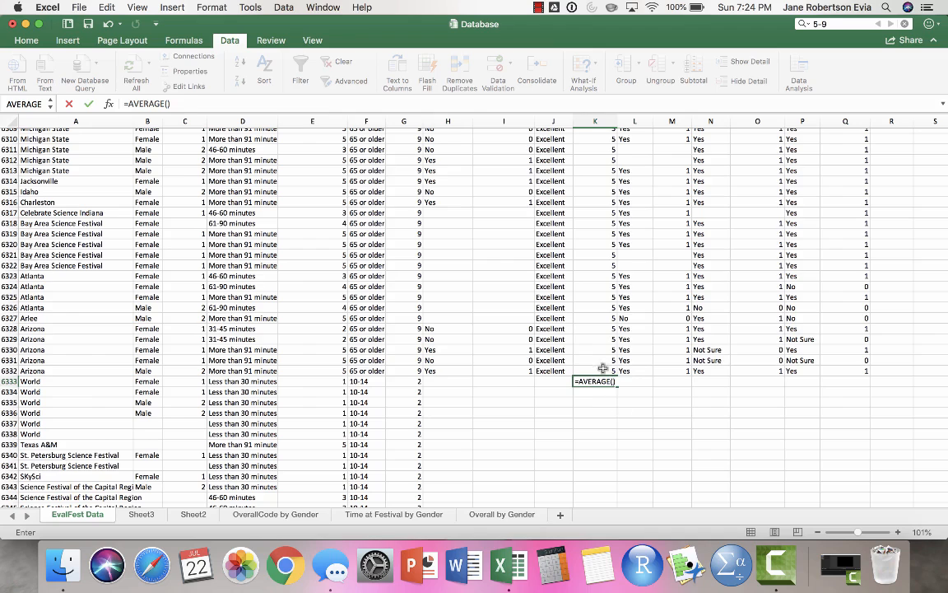
click(602, 368)
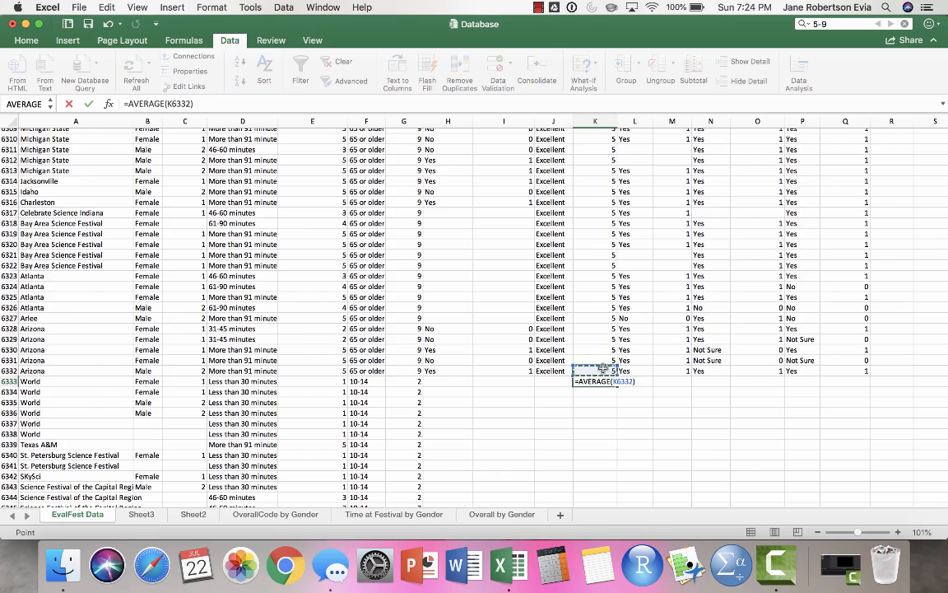
key(super+shift+Up)
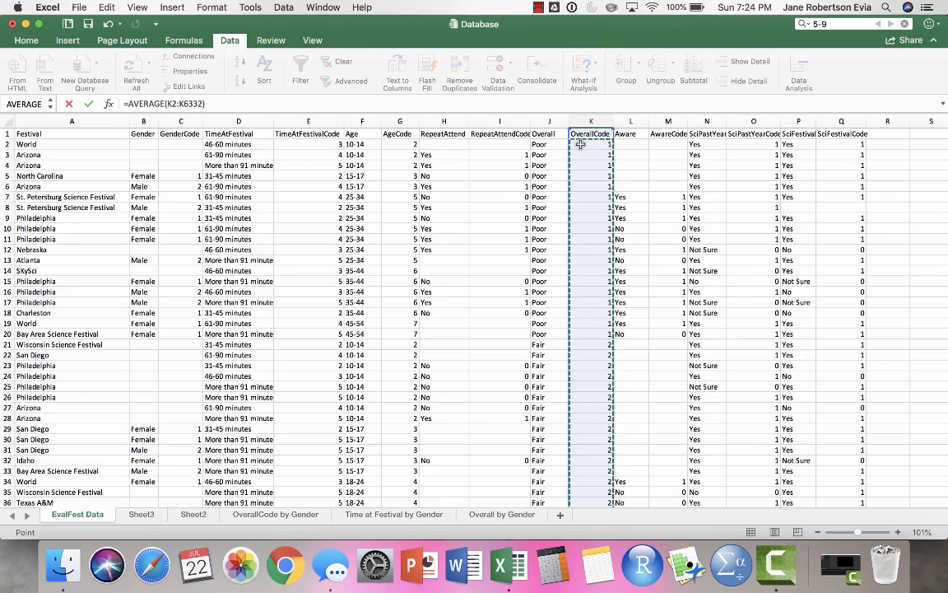
key(Return)
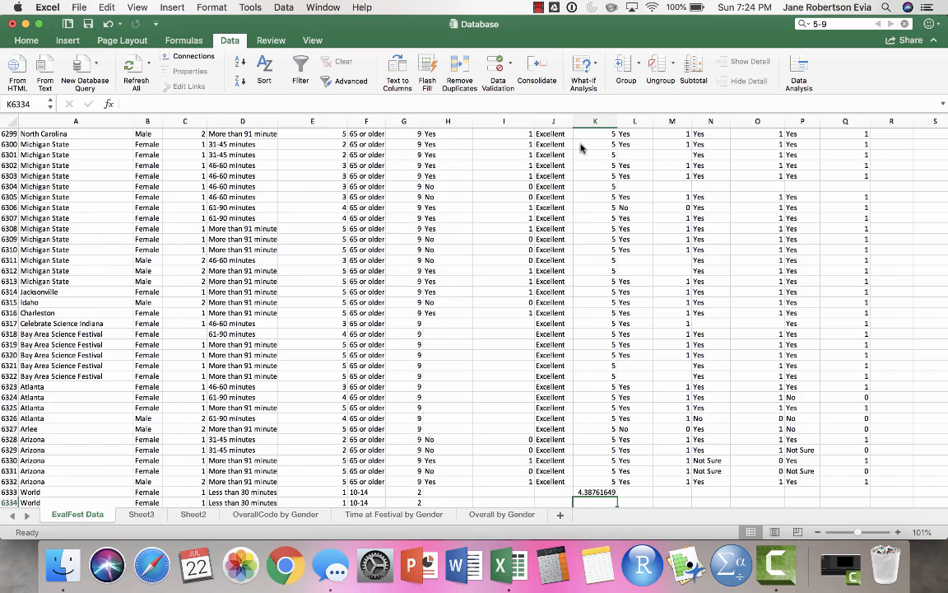
key(Up)
scroll(658, 467, down, 4)
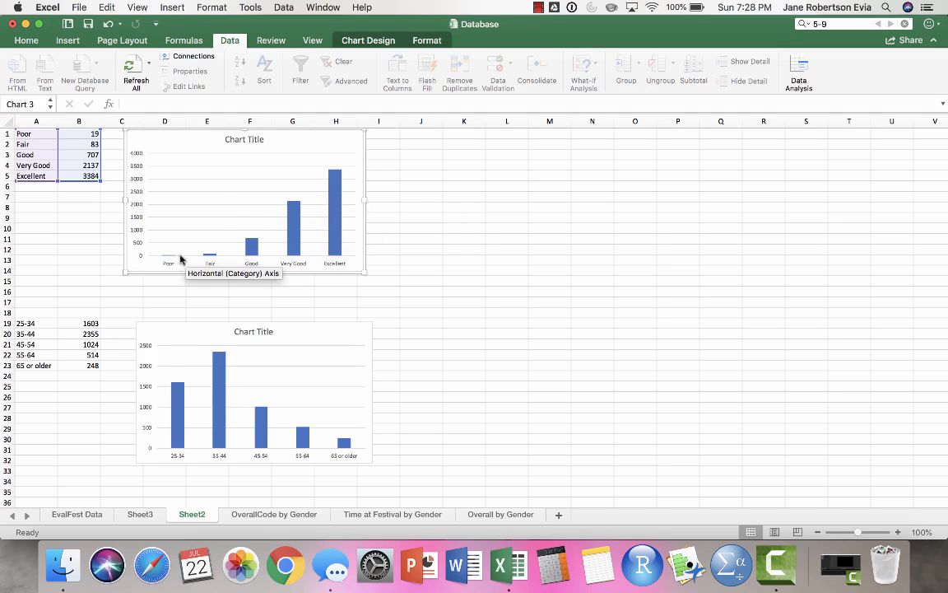
click(179, 337)
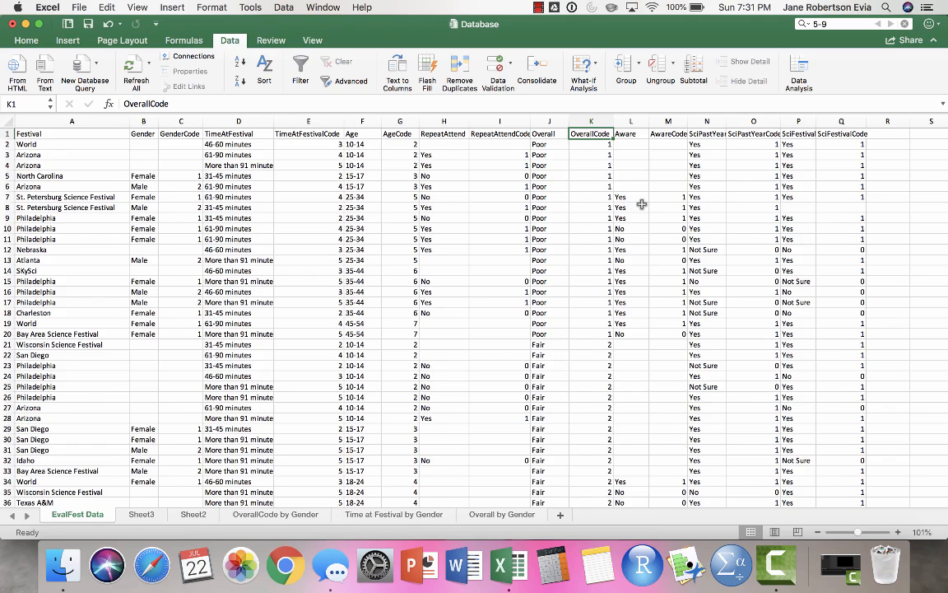
- Calculate the population standard deviation of the OverallCode values in K6335 with =STDEV.P(K2:K6332)
click(587, 145)
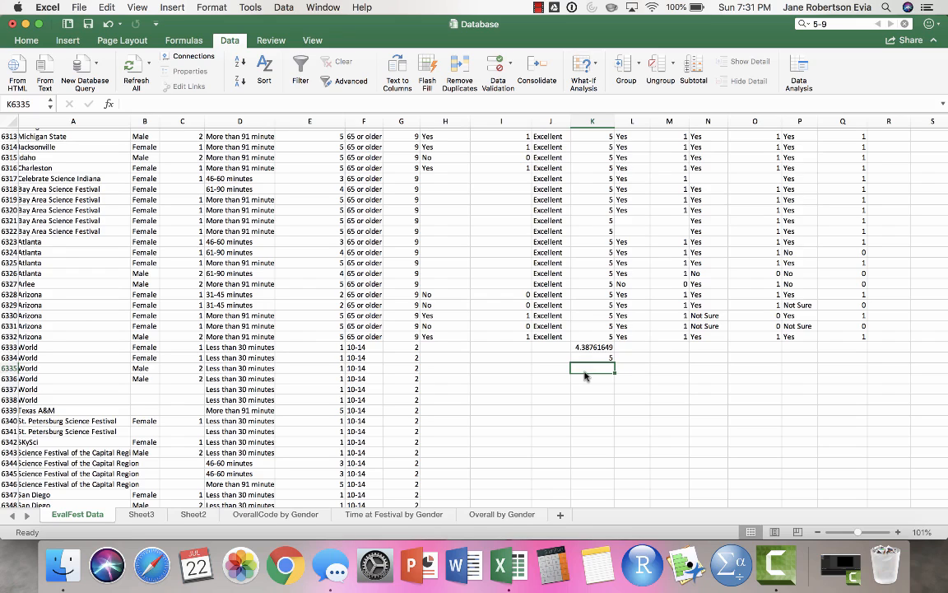
text(=st)
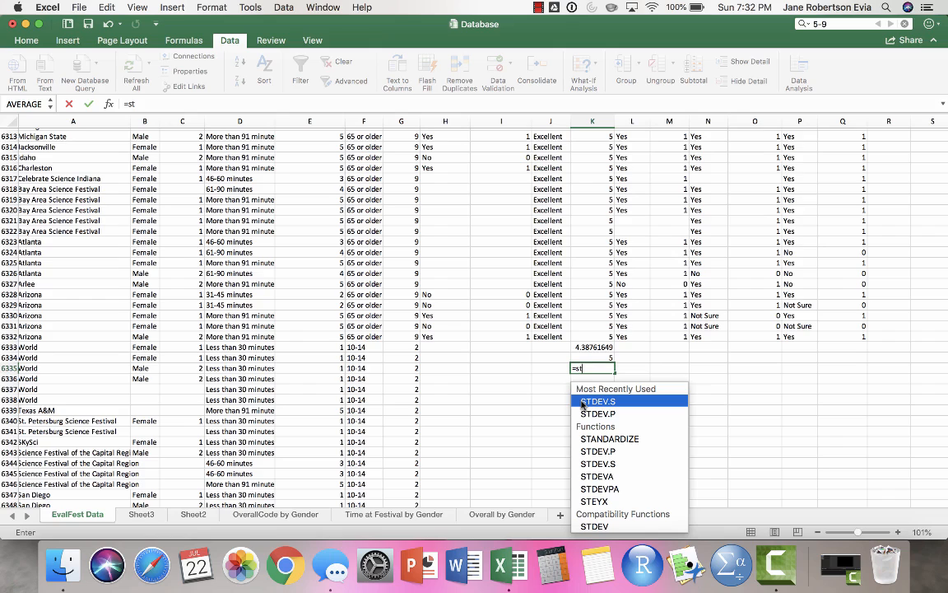
double_click(582, 413)
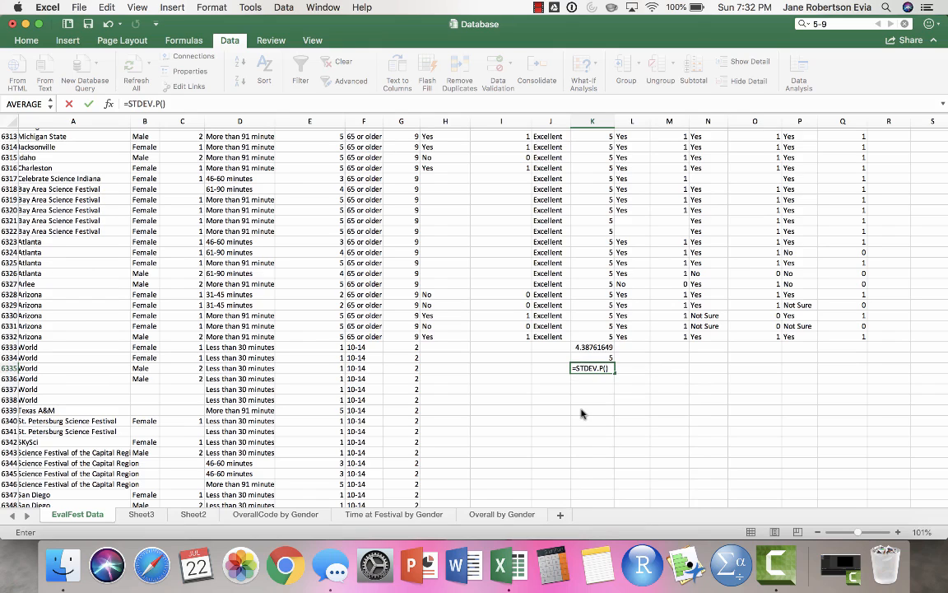
scroll(581, 414, up, 4)
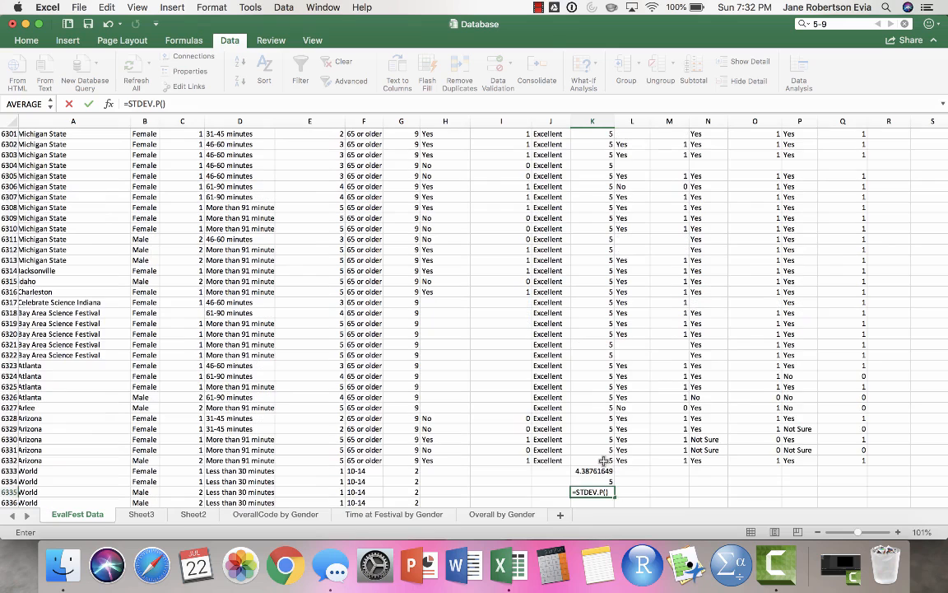
click(604, 460)
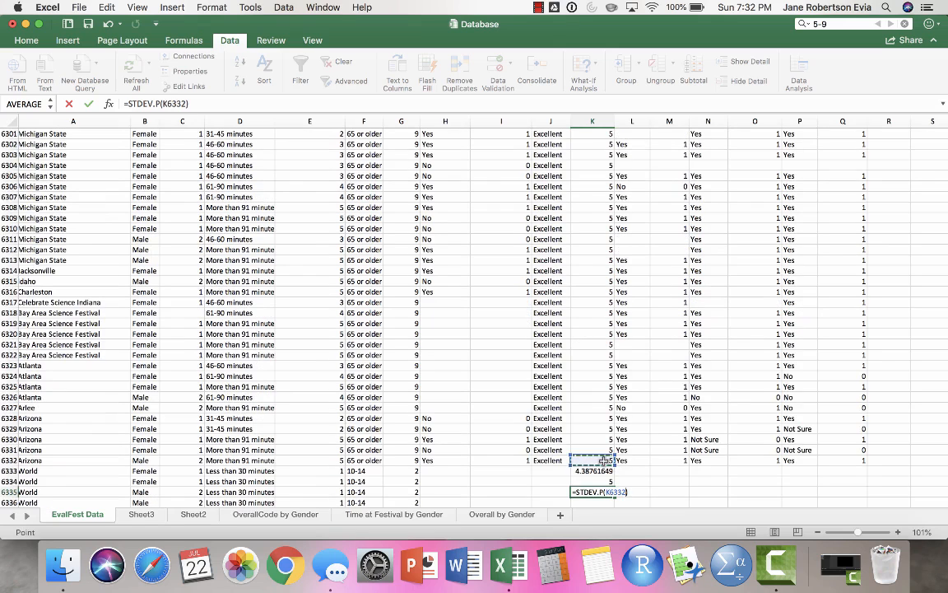
key(super+shift+Up)
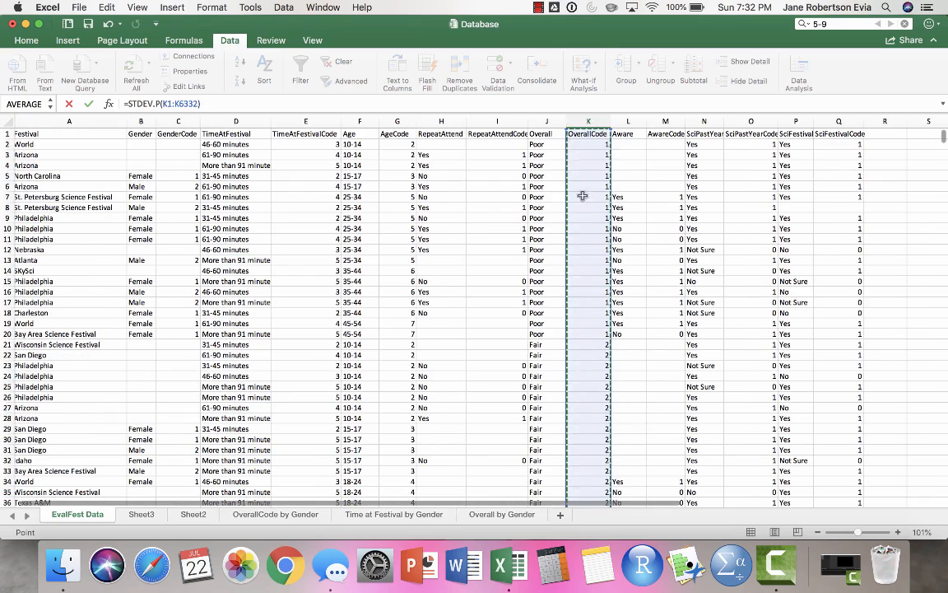
shift+click(574, 143)
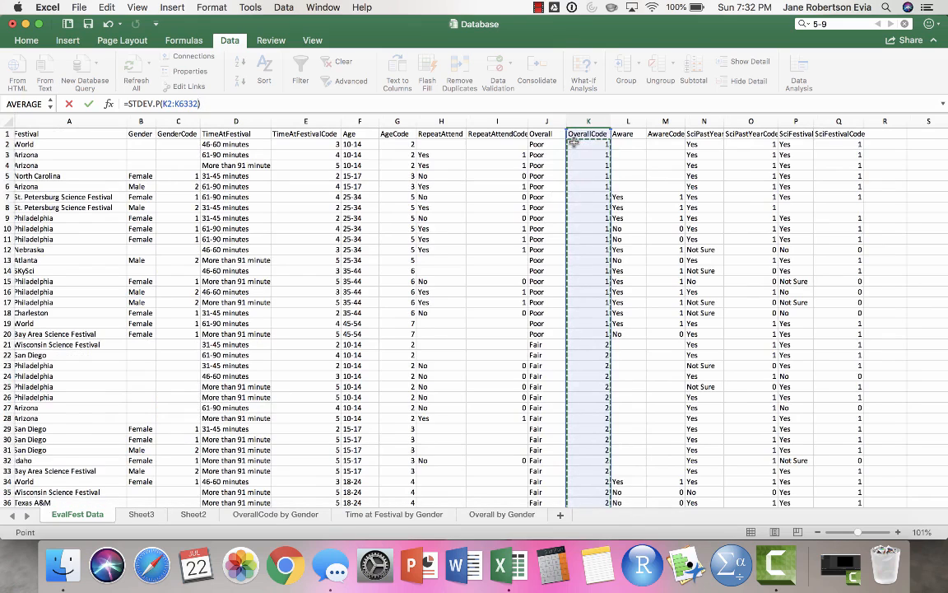
key(Return)
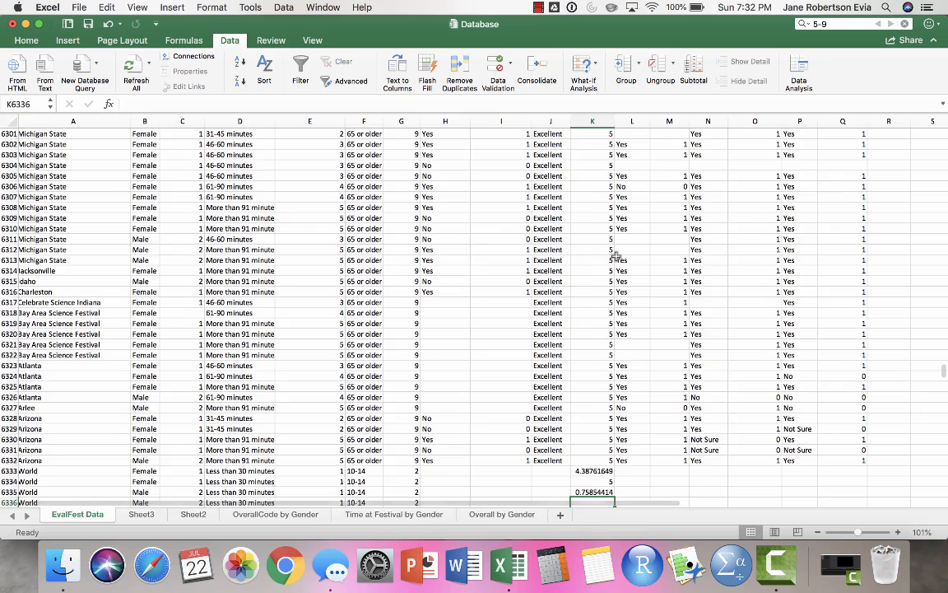
- Calculate the sample standard deviation of the OverallCode column down to K6332 in K6336, using the STDEV.S function
scroll(535, 205, down, 5)
click(583, 339)
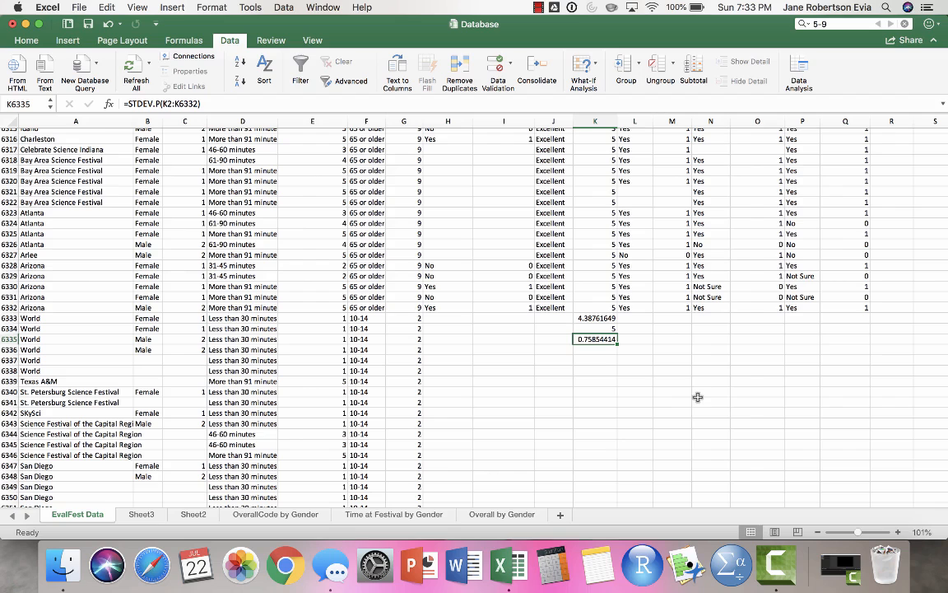
click(606, 350)
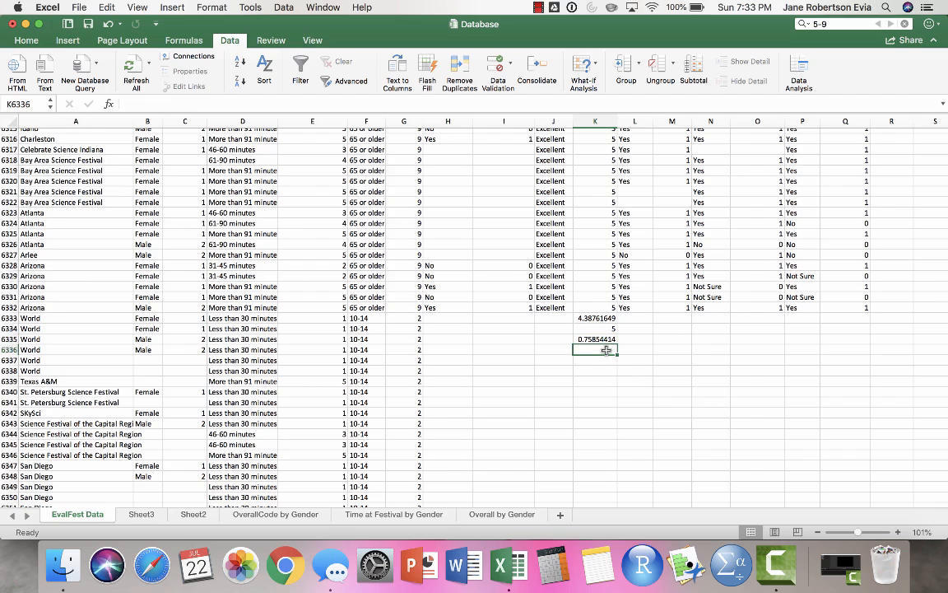
text(=st)
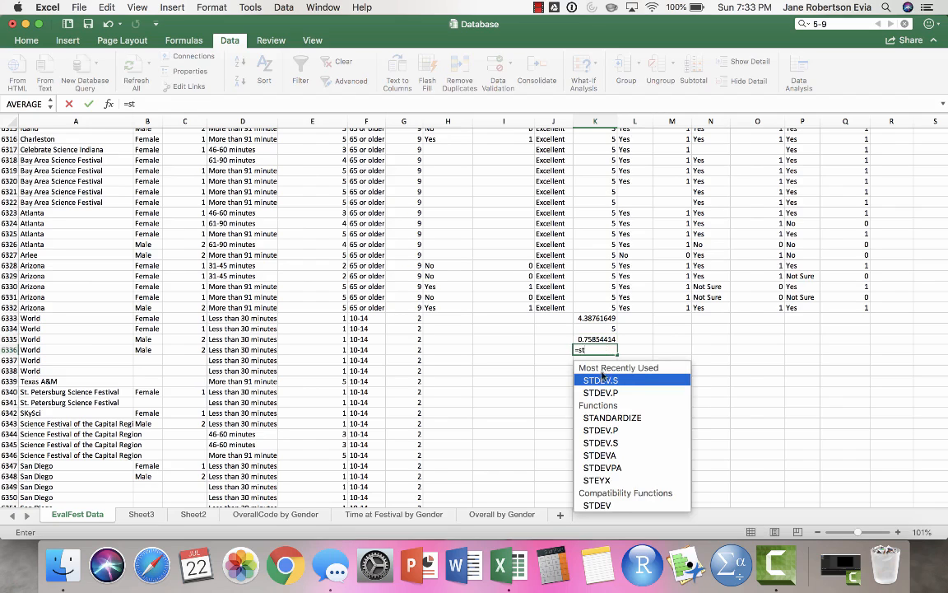
double_click(601, 379)
click(601, 307)
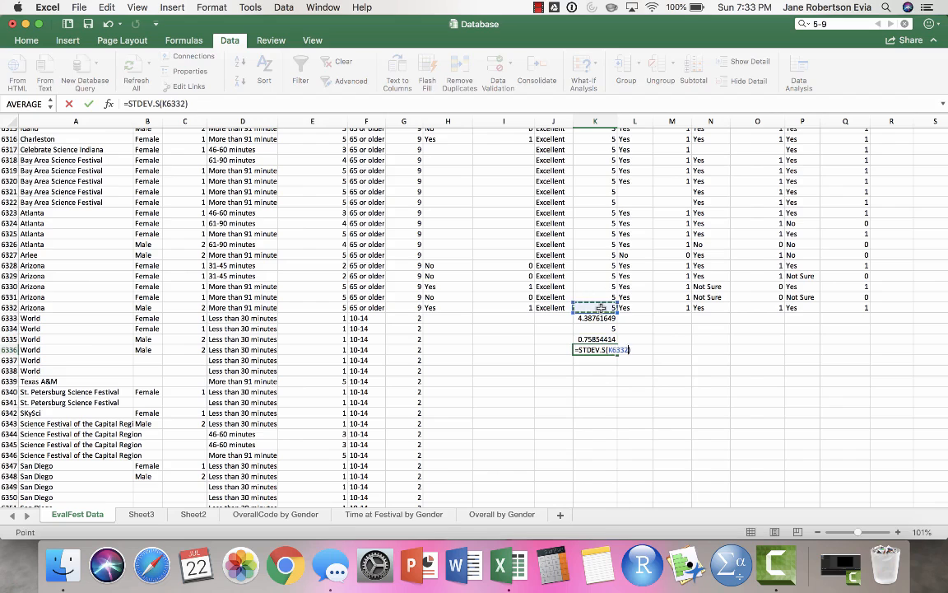
key(shift+super+Up)
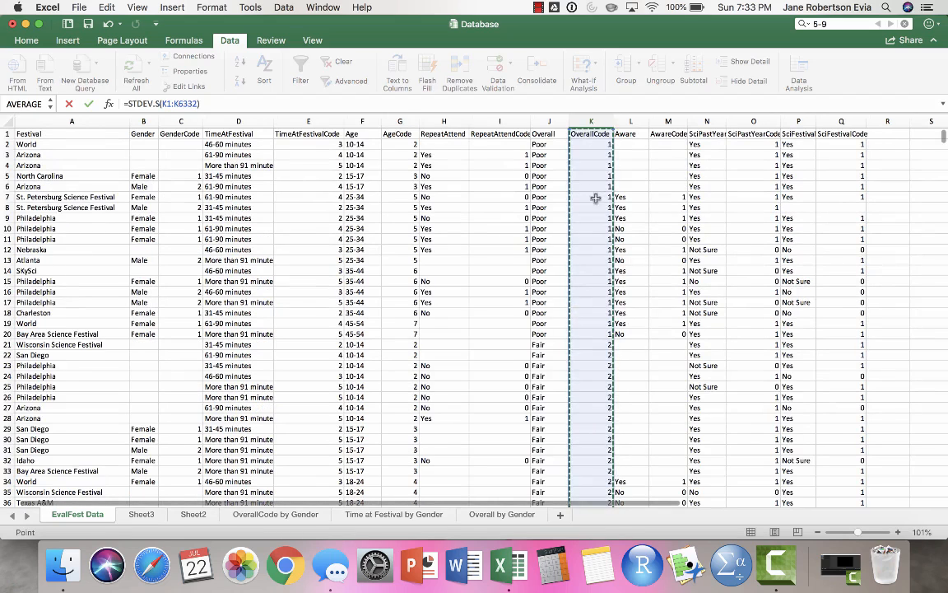
key(Return)
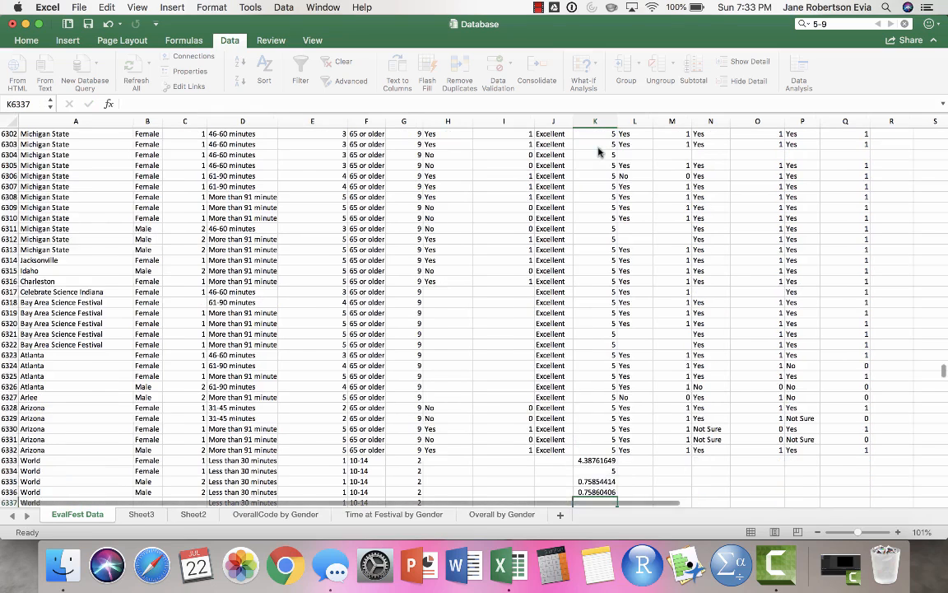
- Switch to Sheet2 to view the bar chart of overall ratings from Poor to Excellent
scroll(668, 420, down, 3)
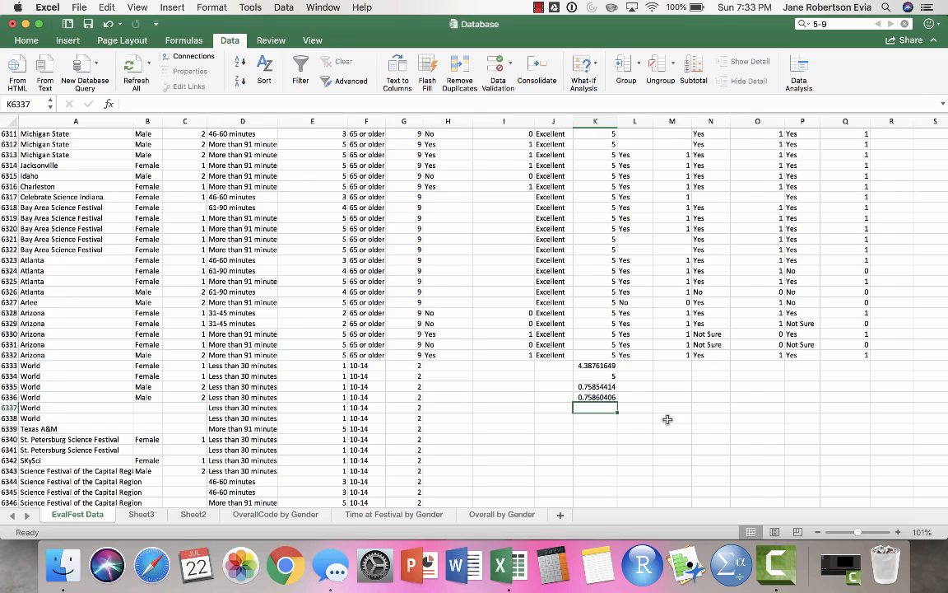
click(194, 514)
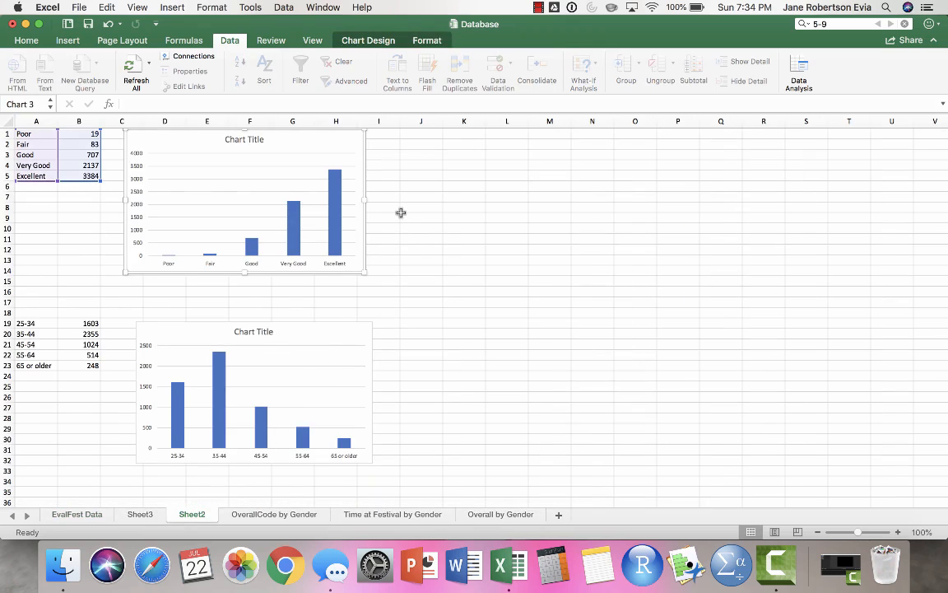